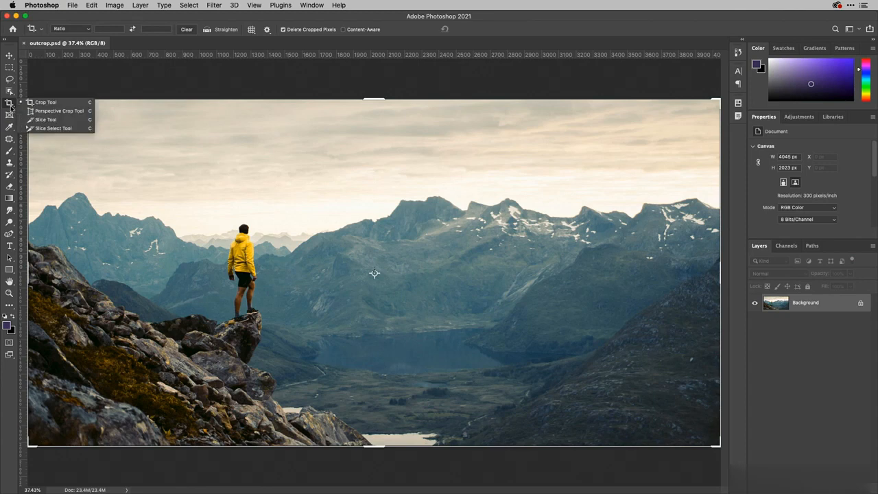
- Set the Crop Tool to W x H x Resolution with 600 px width, 300 px height and 144 px/in resolution
{"action": "left_click", "coordinate": [44, 102]}
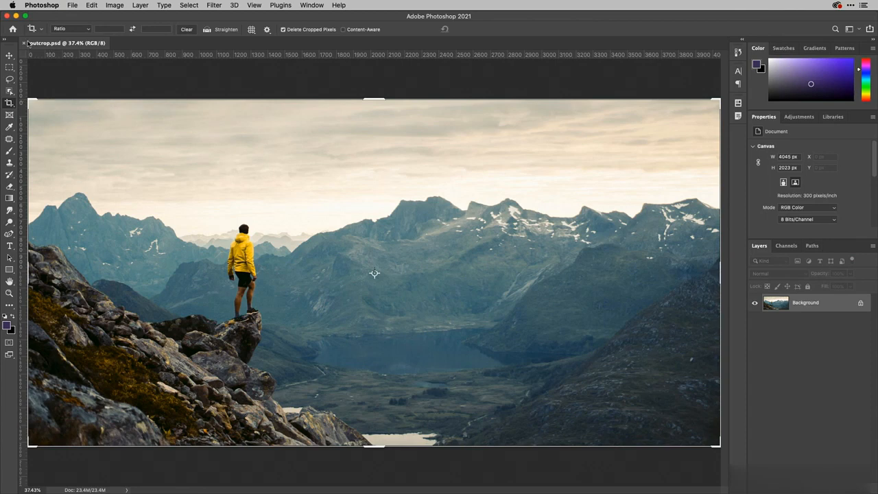
{"action": "left_click", "coordinate": [86, 31]}
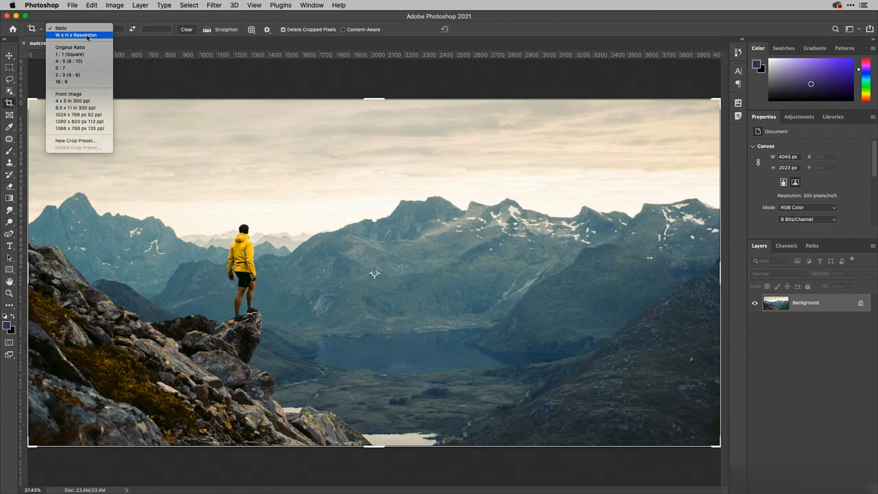
{"action": "left_click", "coordinate": [87, 35]}
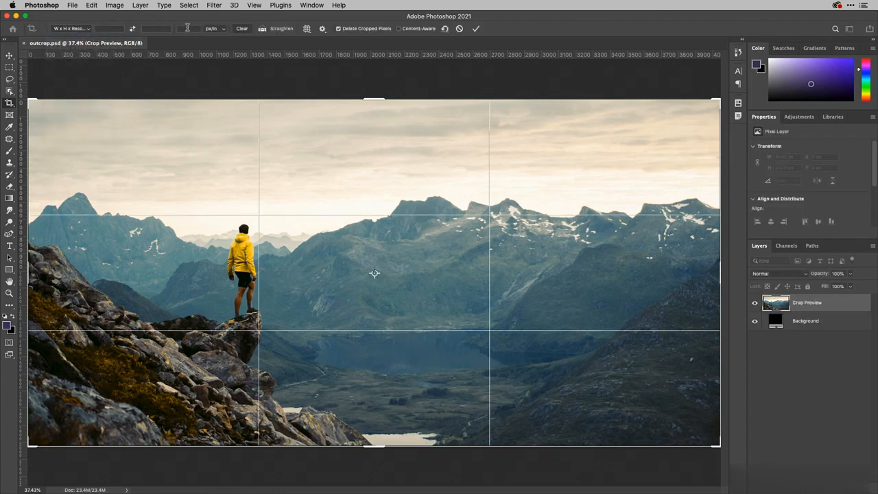
{"action": "left_click", "coordinate": [104, 26]}
{"action": "type", "text": "600"}
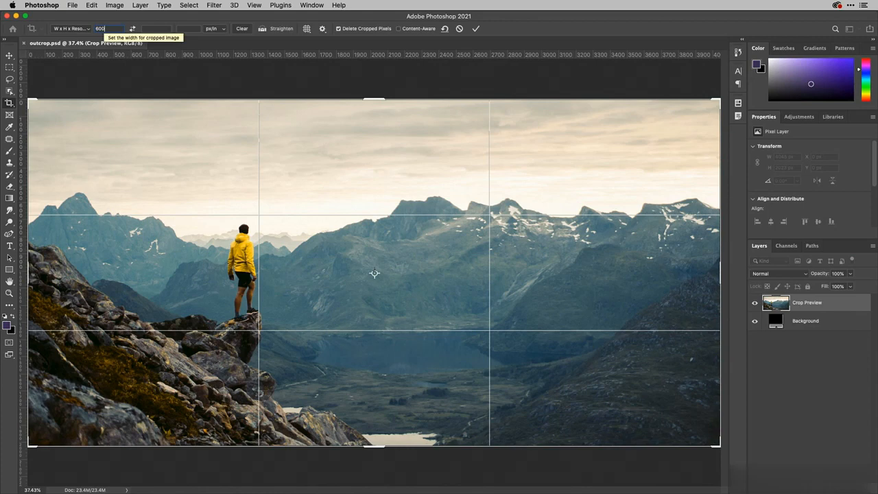
{"action": "type", "text": "px"}
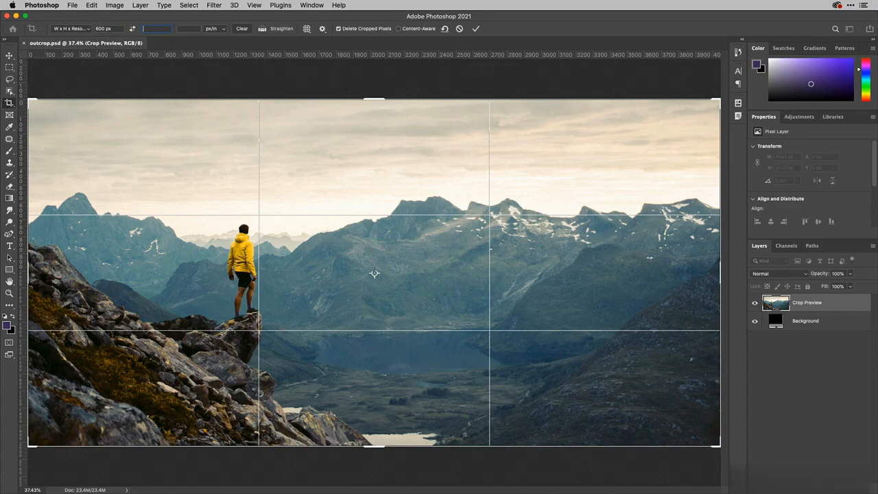
{"action": "type", "text": "300"}
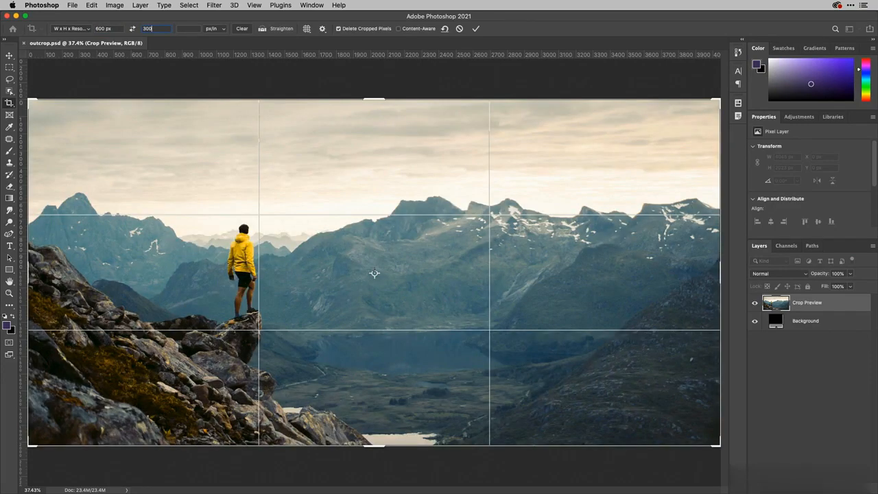
{"action": "type", "text": "px"}
{"action": "key", "text": "Tab"}
{"action": "type", "text": "144"}
{"action": "key", "text": "Tab"}
- Resize the crop frame and reposition the image so the hiker and mountains fill the crop
{"action": "left_click_drag", "start_coordinate": [716, 101], "coordinate": [626, 121]}
{"action": "left_click_drag", "start_coordinate": [635, 403], "coordinate": [583, 359]}
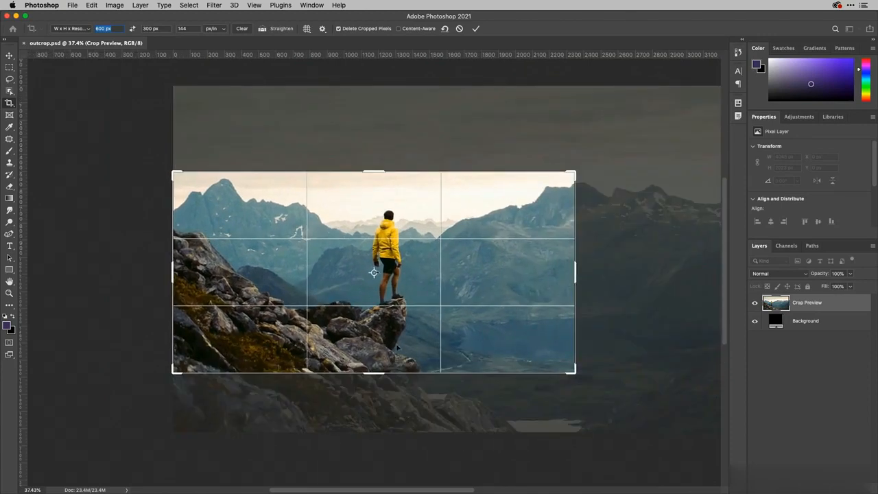
{"action": "left_click_drag", "start_coordinate": [457, 242], "coordinate": [387, 244]}
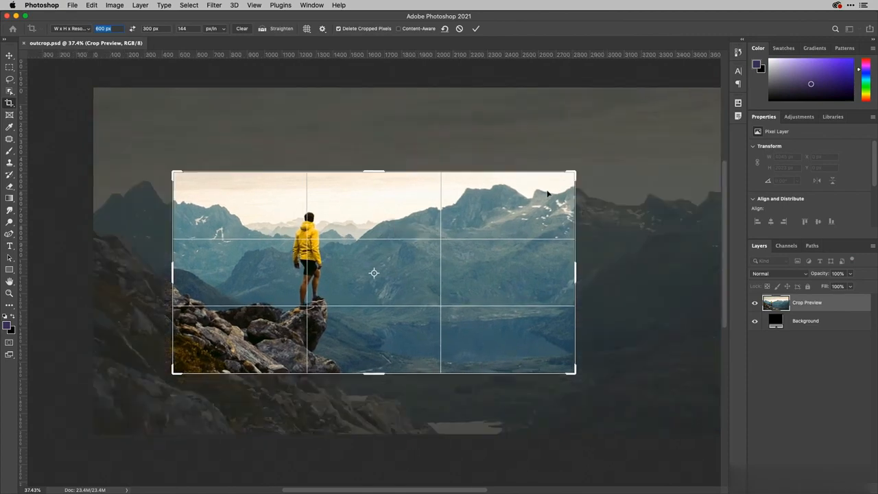
{"action": "left_click_drag", "start_coordinate": [576, 173], "coordinate": [613, 144]}
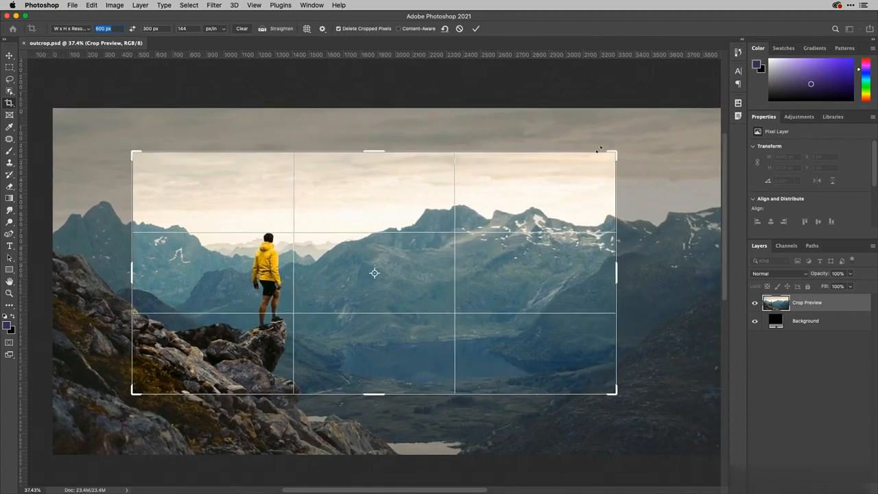
{"action": "left_click_drag", "start_coordinate": [421, 204], "coordinate": [447, 196]}
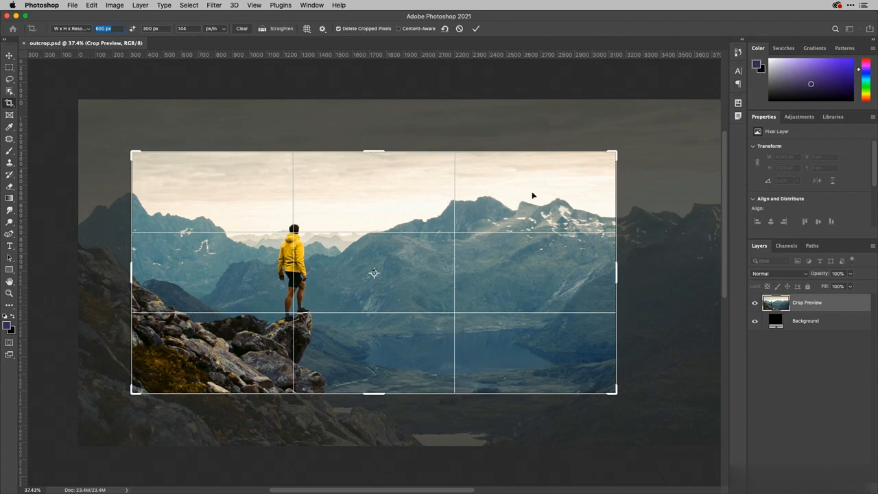
{"action": "left_click_drag", "start_coordinate": [613, 156], "coordinate": [621, 146]}
{"action": "left_click_drag", "start_coordinate": [427, 255], "coordinate": [432, 260]}
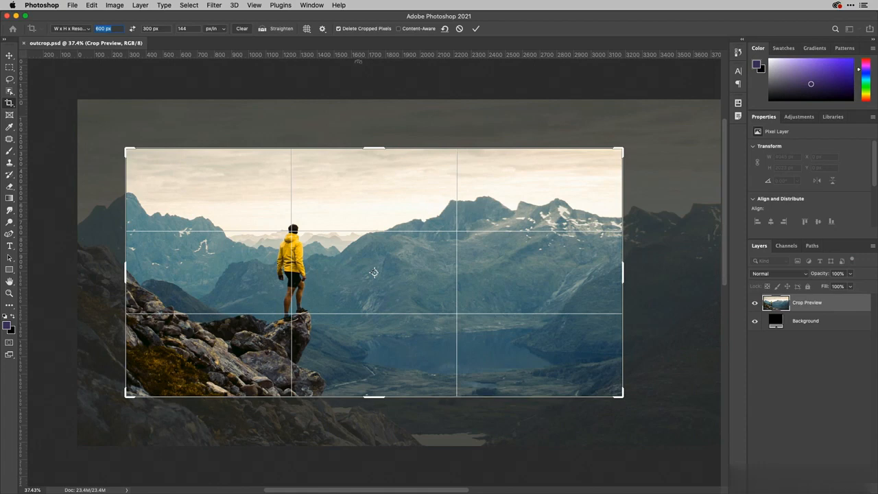
- Fine-tune the crop frame's corners and image position, then commit the crop
{"action": "left_click", "coordinate": [308, 28]}
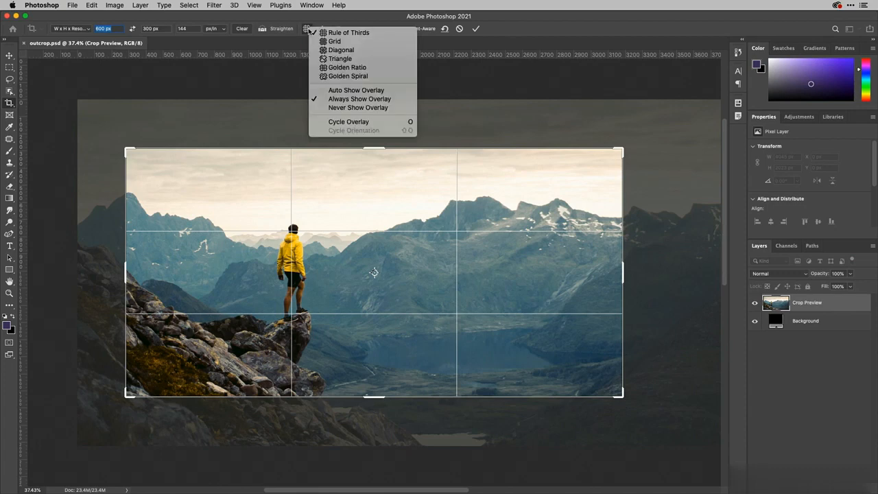
{"action": "left_click", "coordinate": [316, 19]}
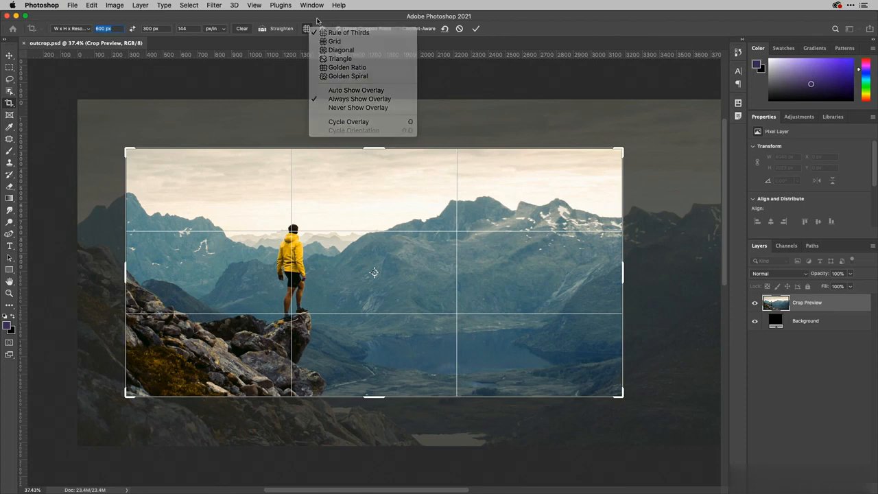
{"action": "left_click_drag", "start_coordinate": [622, 396], "coordinate": [624, 397]}
{"action": "left_click_drag", "start_coordinate": [627, 147], "coordinate": [633, 141]}
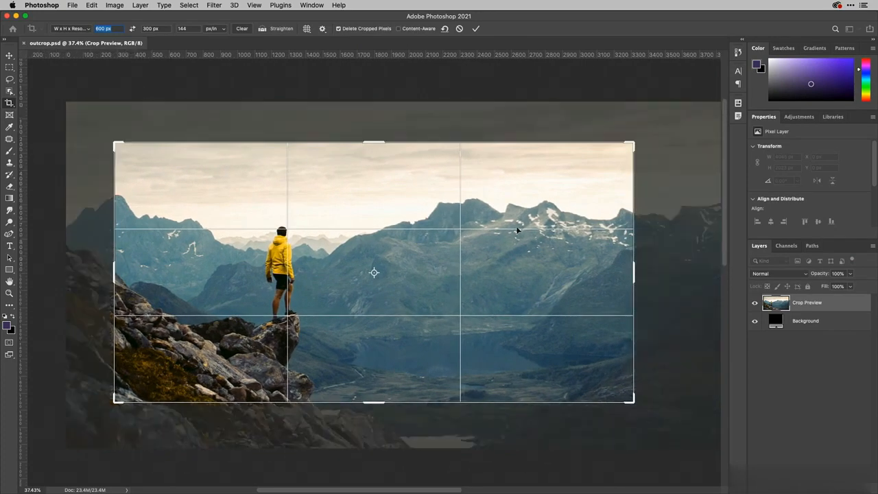
{"action": "left_click_drag", "start_coordinate": [444, 258], "coordinate": [449, 260]}
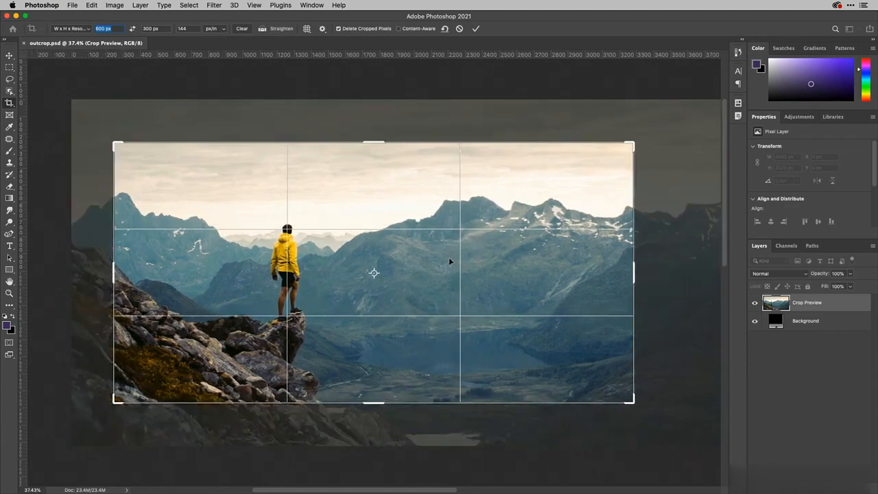
{"action": "left_click", "coordinate": [474, 29]}
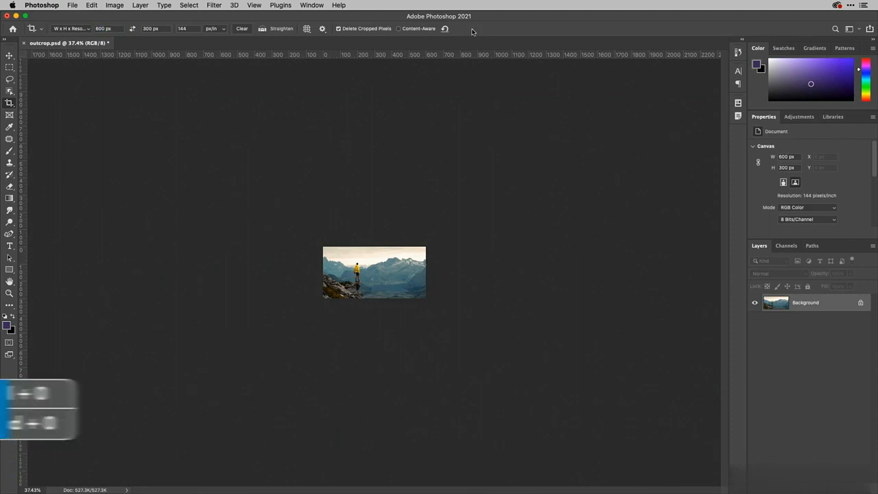
- Save the cropped image as 600x300Hero.psd in the I2GD Ps Files folder
{"action": "key", "text": "super+0"}
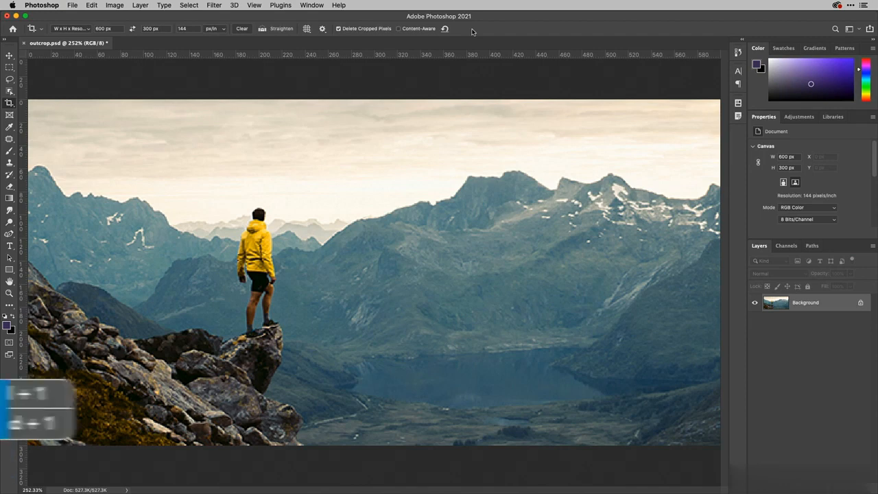
{"action": "key", "text": "super+1"}
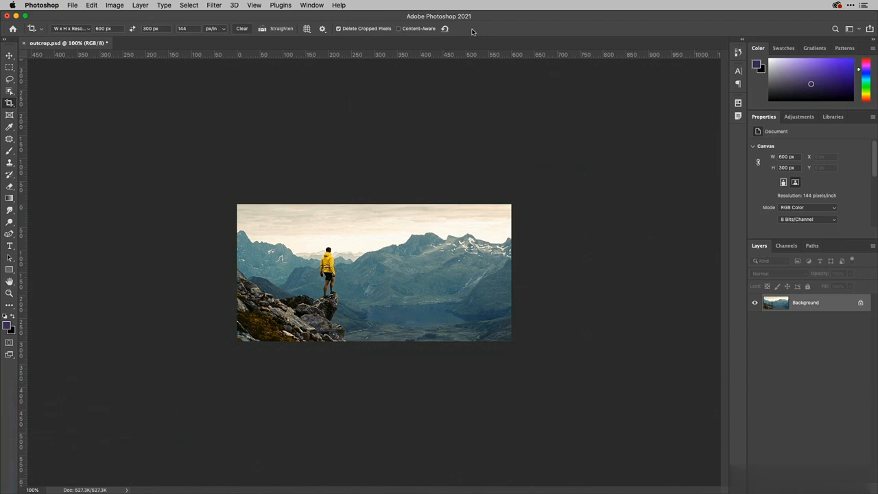
{"action": "left_click", "coordinate": [72, 6]}
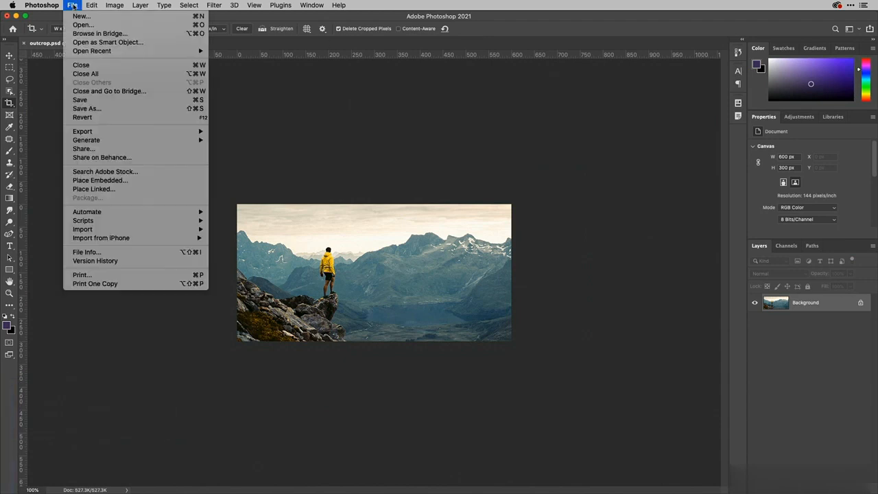
{"action": "left_click", "coordinate": [94, 109]}
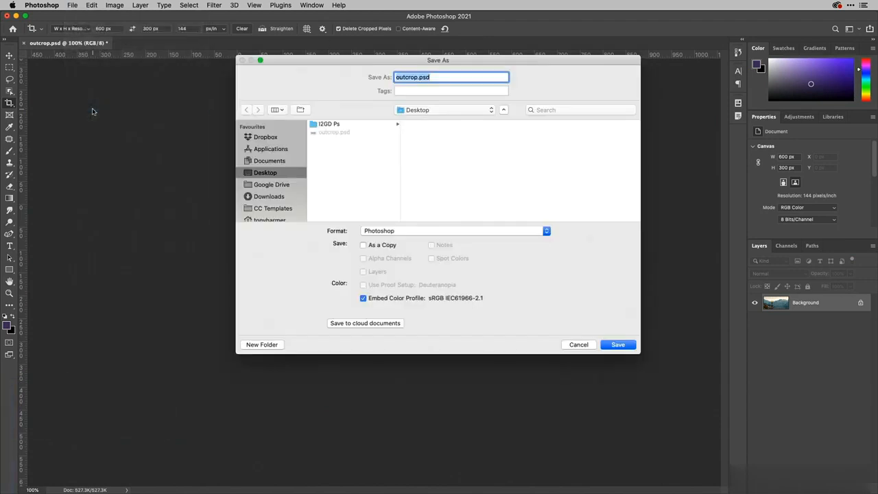
{"action": "left_click", "coordinate": [357, 125]}
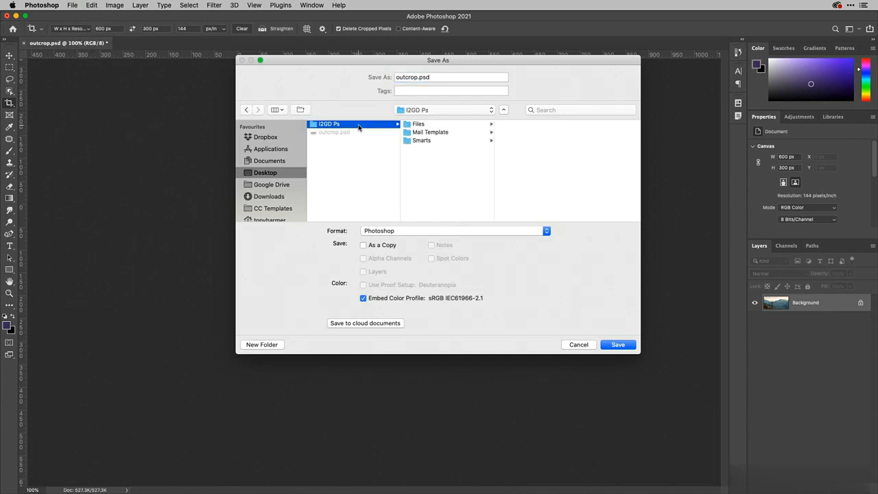
{"action": "left_click", "coordinate": [414, 126]}
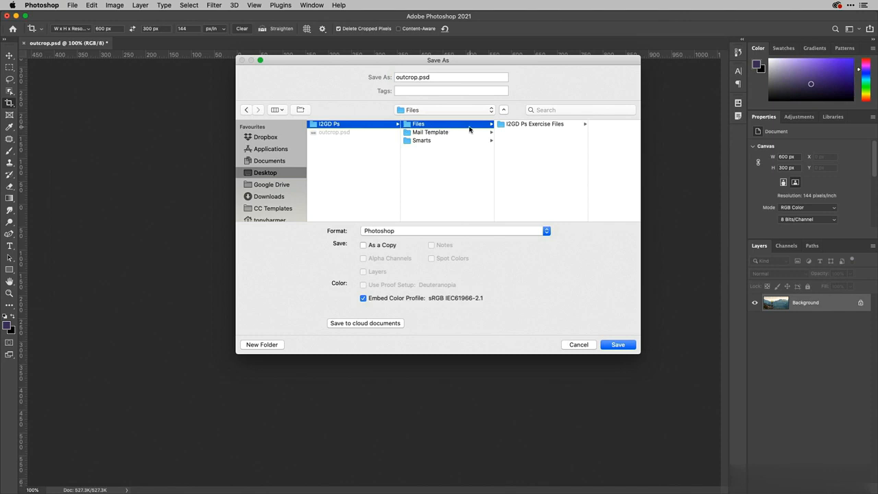
{"action": "double_click", "coordinate": [415, 78]}
{"action": "type", "text": "600x300"}
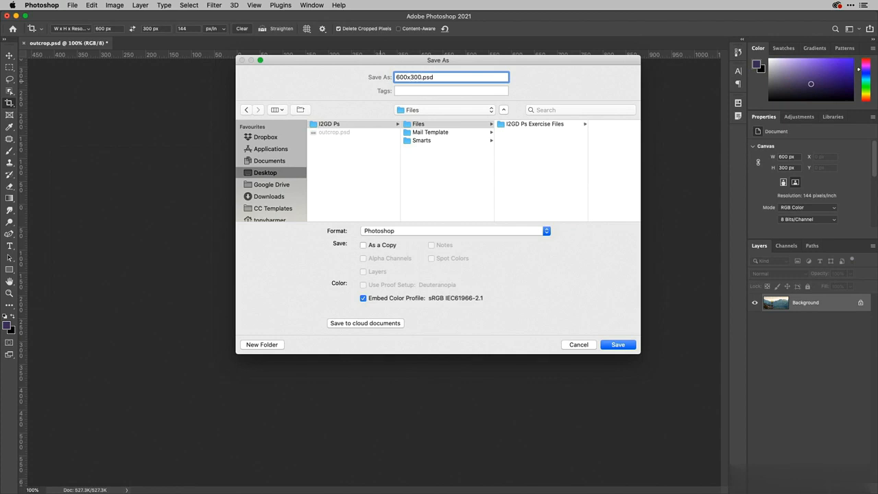
{"action": "type", "text": "Hero"}
{"action": "left_click", "coordinate": [619, 345]}
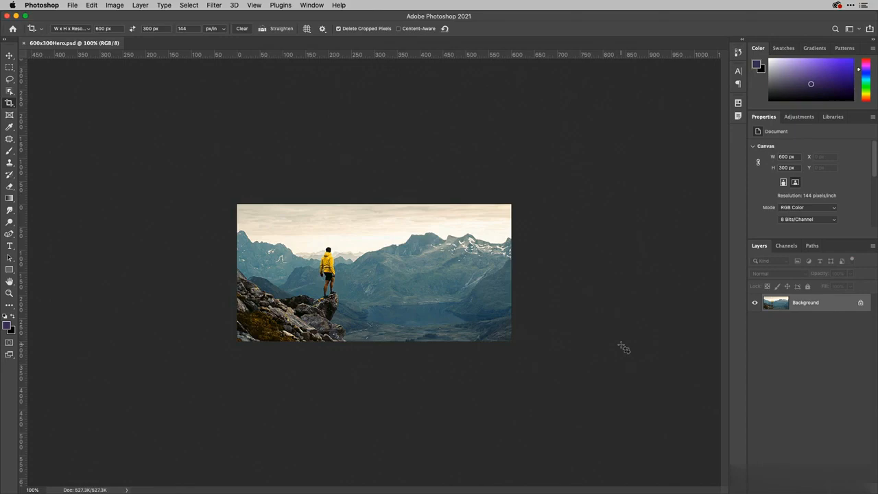